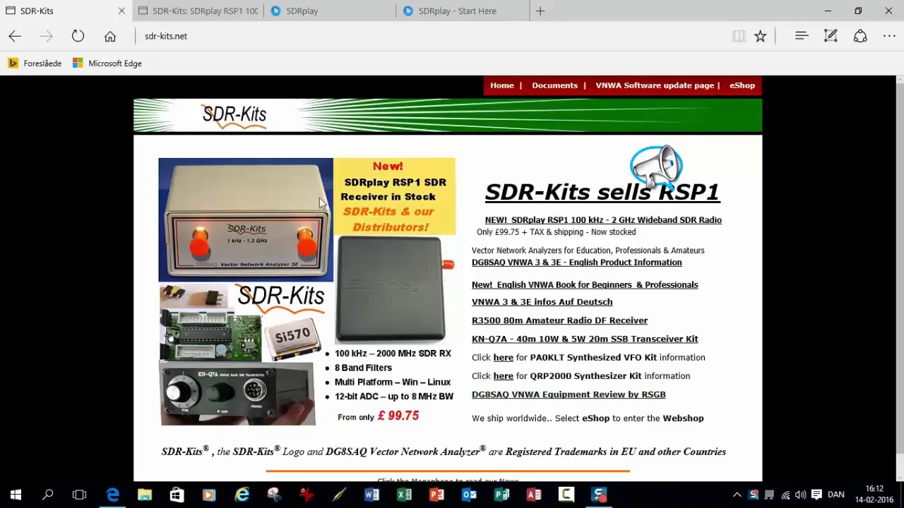
Review the SDRplay RSP1 product page in the SDR-Kits webshop, covering price, features, package contents, warranty and resellers.
{"action": "left_click", "coordinate": [196, 11]}
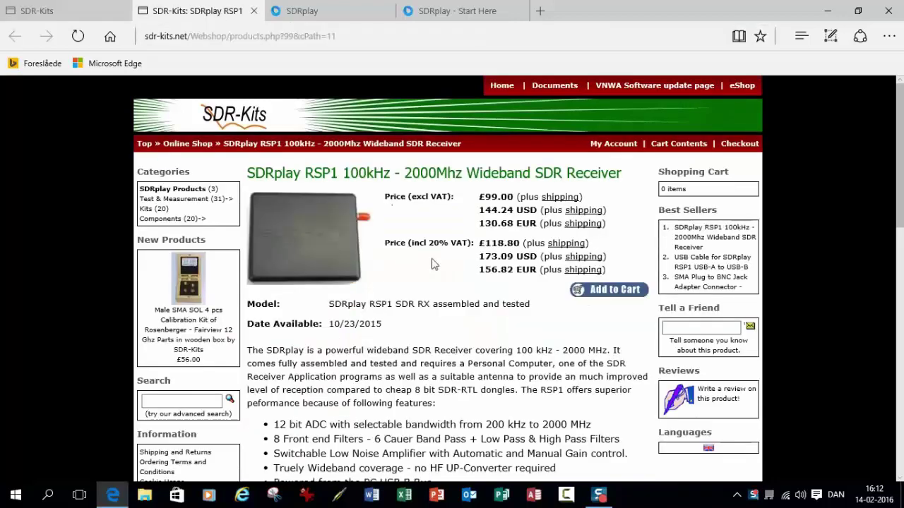
{"action": "scroll", "coordinate": [430, 262], "scroll_direction": "down", "scroll_amount": 6}
{"action": "scroll", "coordinate": [432, 263], "scroll_direction": "down", "scroll_amount": 4}
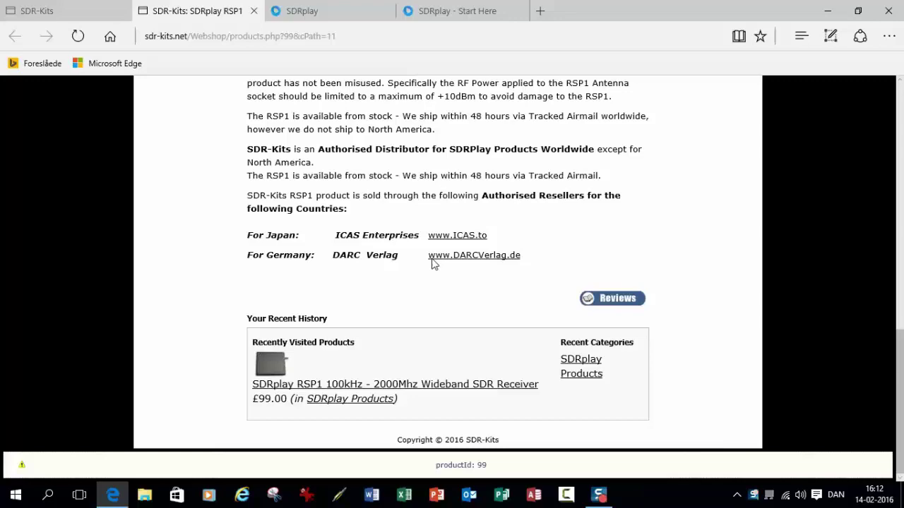
{"action": "scroll", "coordinate": [433, 263], "scroll_direction": "up", "scroll_amount": 10}
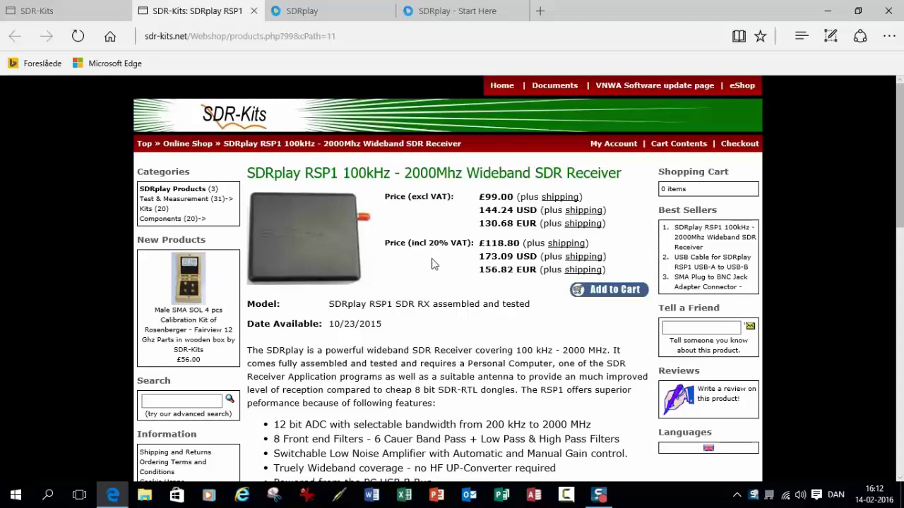
{"action": "scroll", "coordinate": [433, 263], "scroll_direction": "down", "scroll_amount": 3}
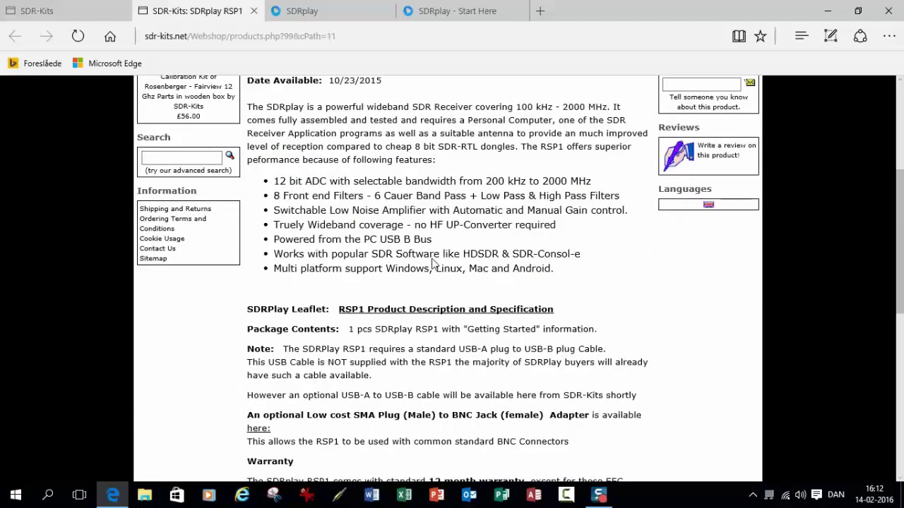
{"action": "scroll", "coordinate": [433, 264], "scroll_direction": "down", "scroll_amount": 4}
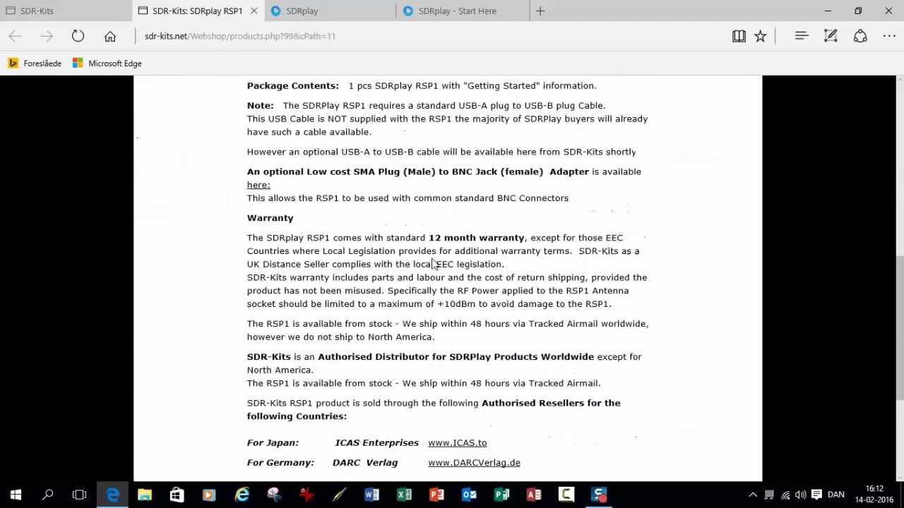
Submit the purchase information in SDRplay's Start Here guide with country Denmark and purchase location SDR-Kits.
{"action": "left_click", "coordinate": [353, 12]}
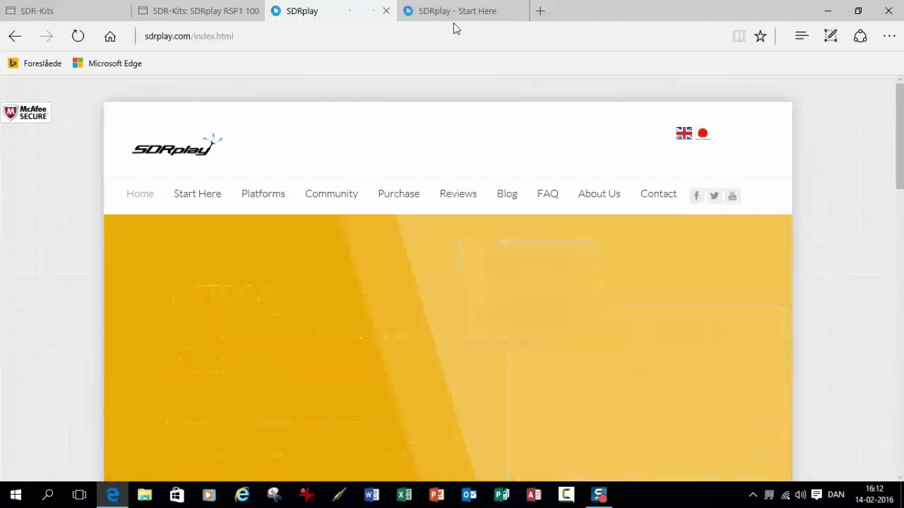
{"action": "left_click", "coordinate": [455, 12]}
{"action": "scroll", "coordinate": [426, 216], "scroll_direction": "down", "scroll_amount": 5}
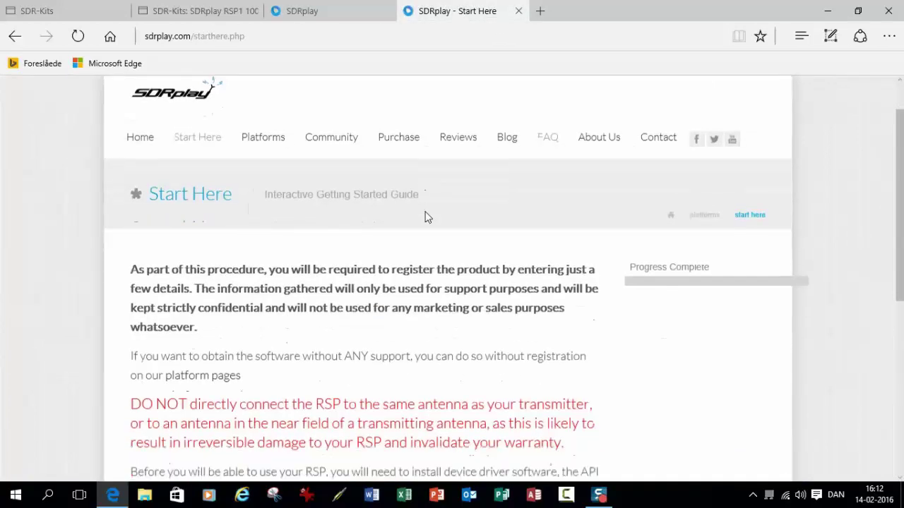
{"action": "scroll", "coordinate": [426, 218], "scroll_direction": "down", "scroll_amount": 2}
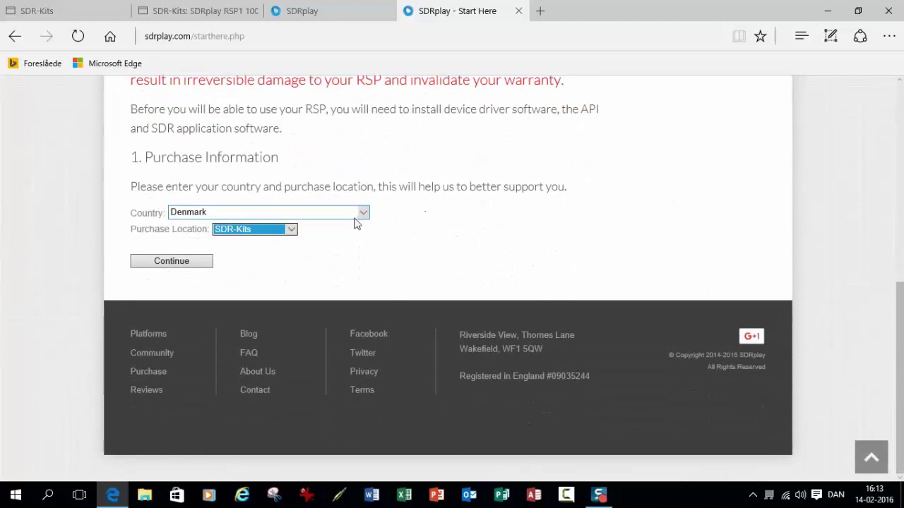
{"action": "left_click", "coordinate": [293, 232]}
{"action": "left_click", "coordinate": [295, 230]}
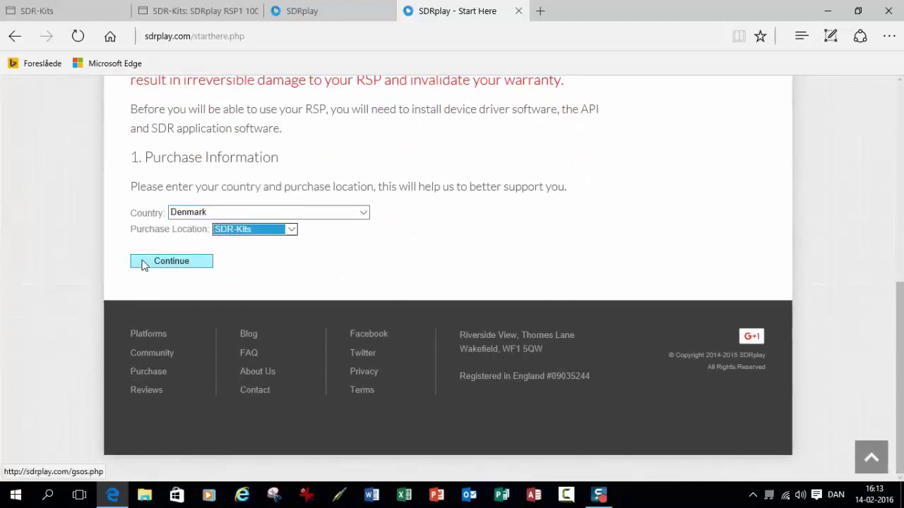
{"action": "left_click", "coordinate": [141, 261]}
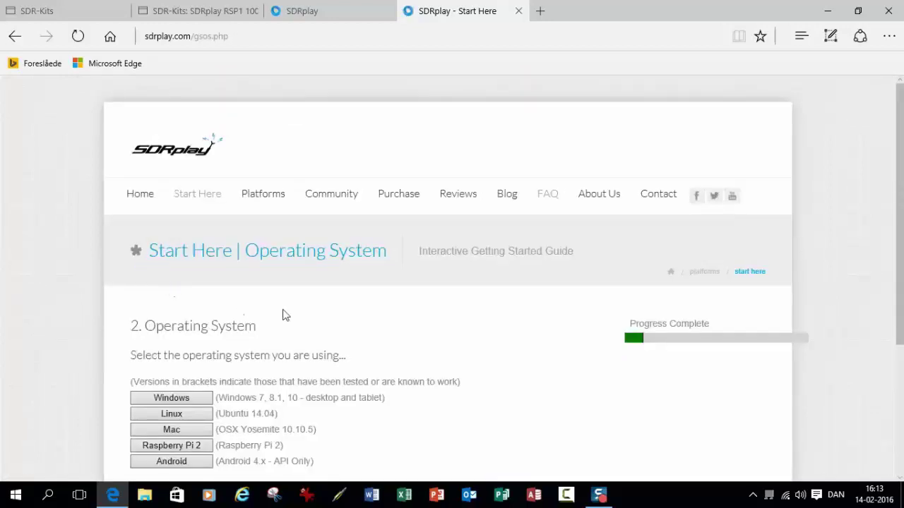
Choose Windows as the operating system and confirm the pre-installation check that the RSP USB cable is not connected.
{"action": "scroll", "coordinate": [332, 319], "scroll_direction": "down", "scroll_amount": 2}
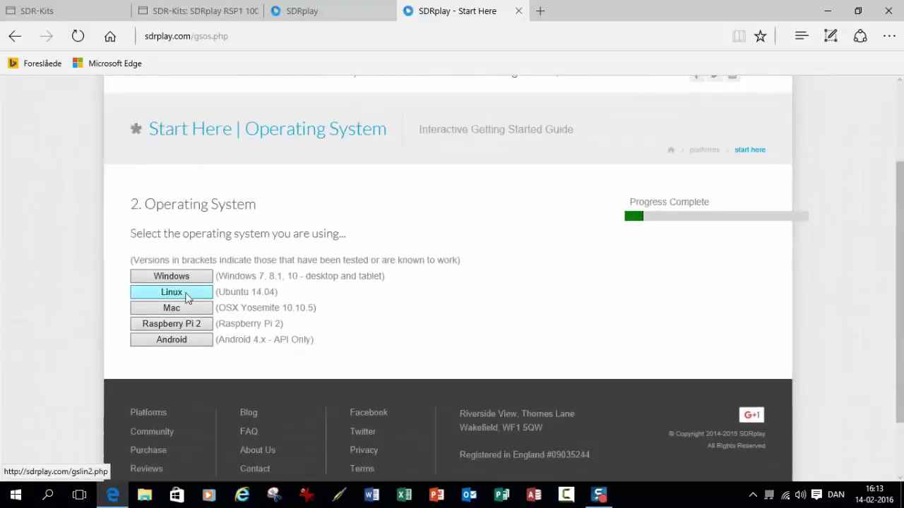
{"action": "left_click", "coordinate": [172, 277]}
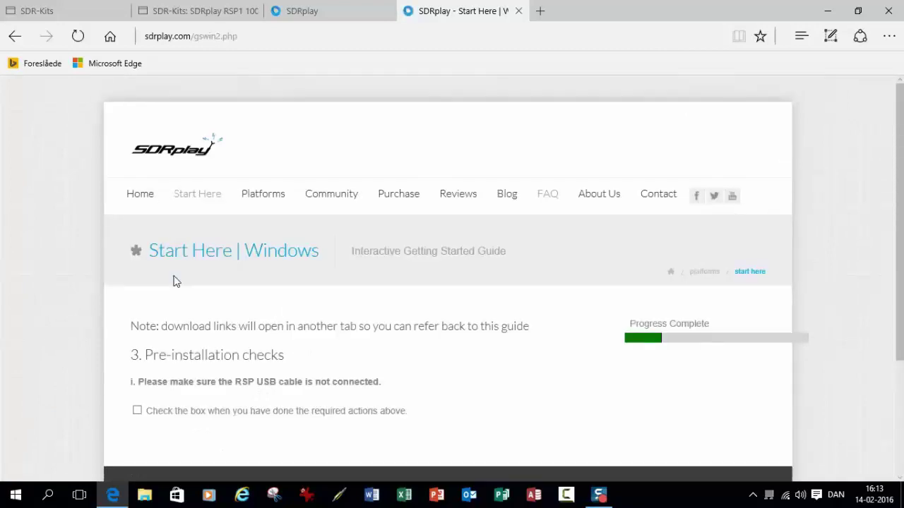
{"action": "scroll", "coordinate": [176, 281], "scroll_direction": "down", "scroll_amount": 1}
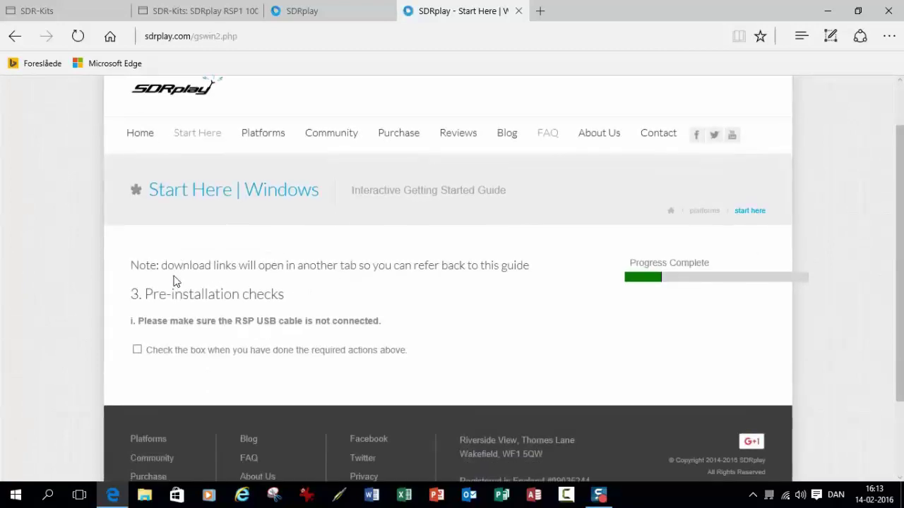
{"action": "scroll", "coordinate": [210, 264], "scroll_direction": "down", "scroll_amount": 1}
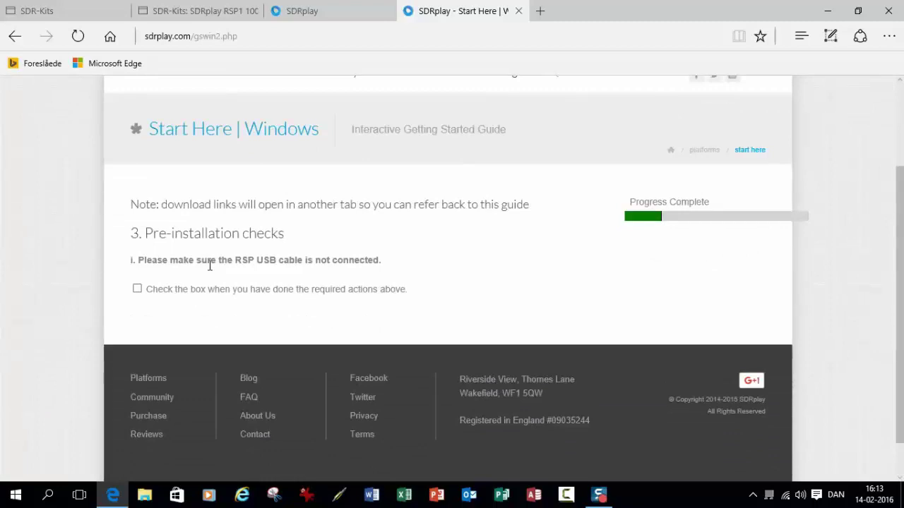
{"action": "left_click", "coordinate": [138, 292]}
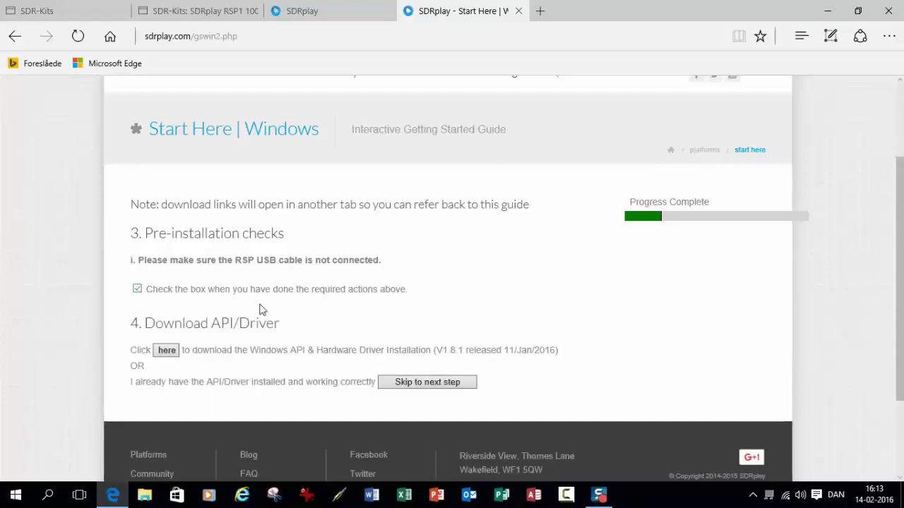
Download the Windows API and hardware driver using the device's serial number prefix, and answer No to whether the installation was successful.
{"action": "scroll", "coordinate": [308, 309], "scroll_direction": "down", "scroll_amount": 2}
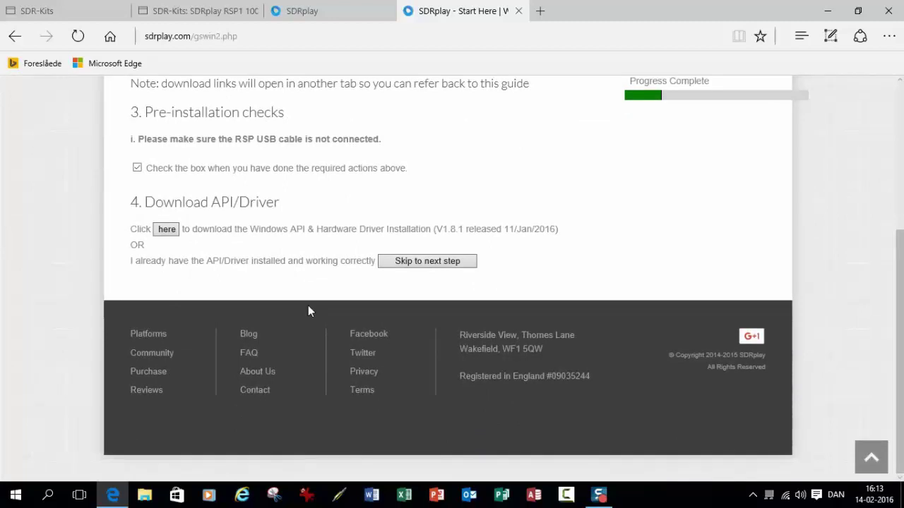
{"action": "left_click", "coordinate": [166, 229]}
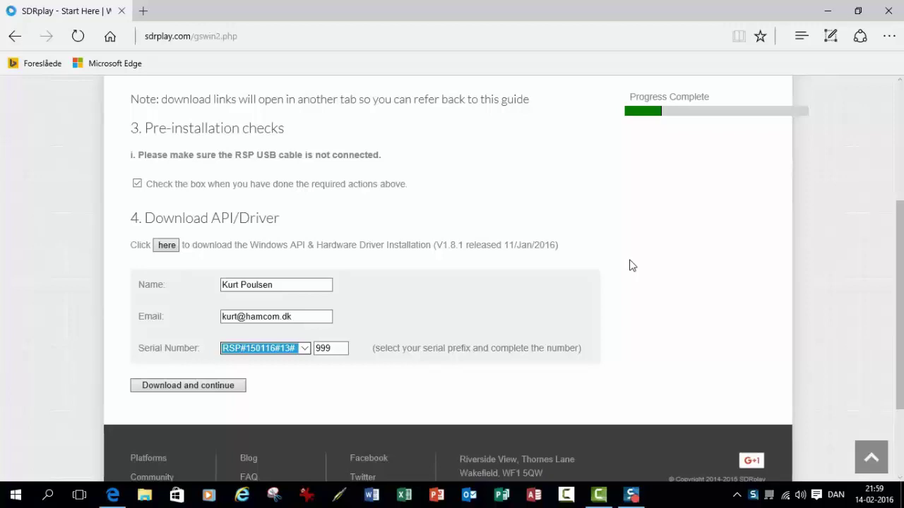
{"action": "left_click", "coordinate": [301, 351]}
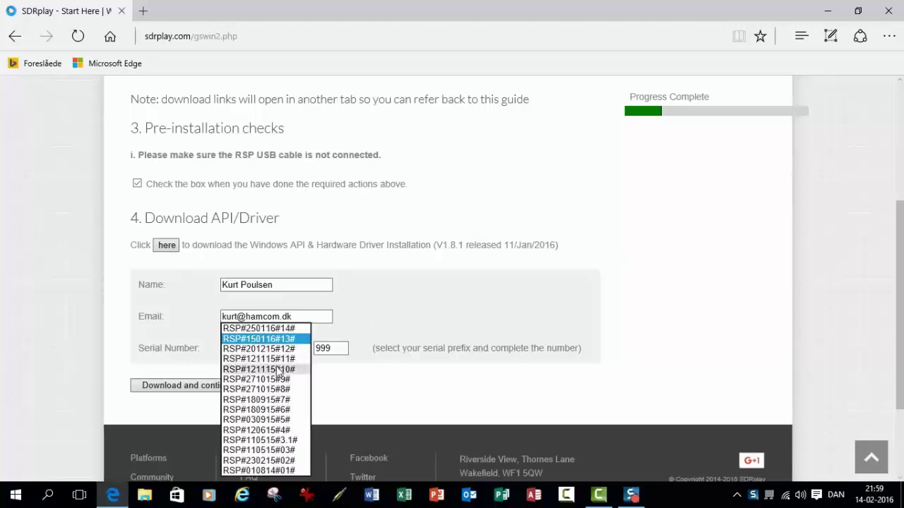
{"action": "left_click", "coordinate": [278, 370]}
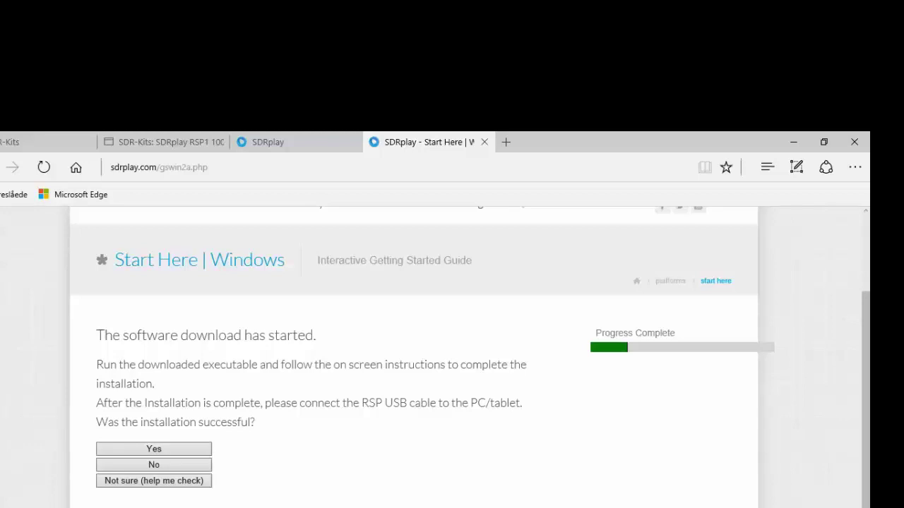
{"action": "left_click", "coordinate": [161, 466]}
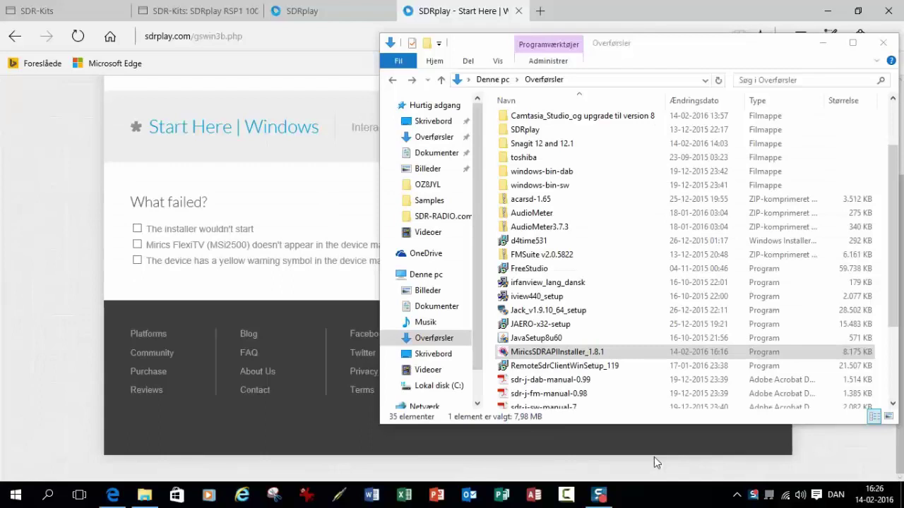
Move MiricsSDRAPIInstaller_1.8.1 from the downloads folder into its SDRplay subfolder and open that subfolder.
{"action": "left_click", "coordinate": [562, 353]}
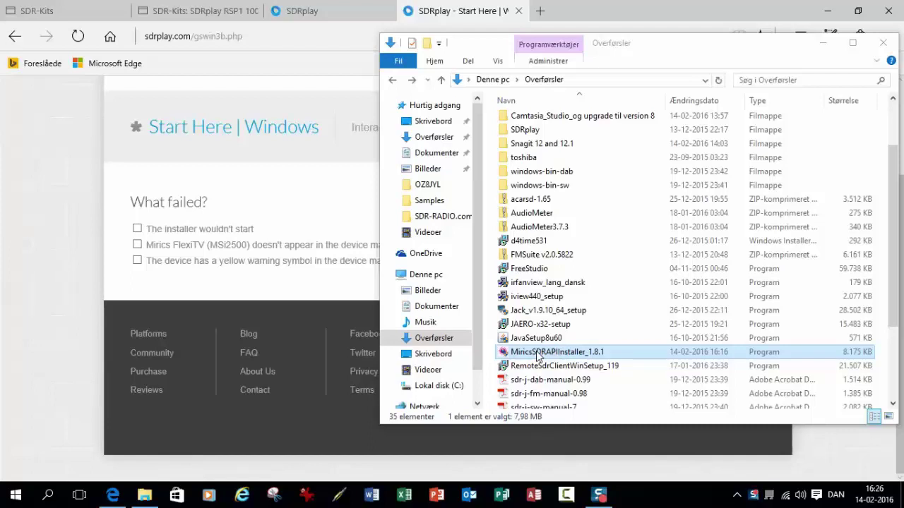
{"action": "left_click_drag", "start_coordinate": [538, 357], "coordinate": [527, 133]}
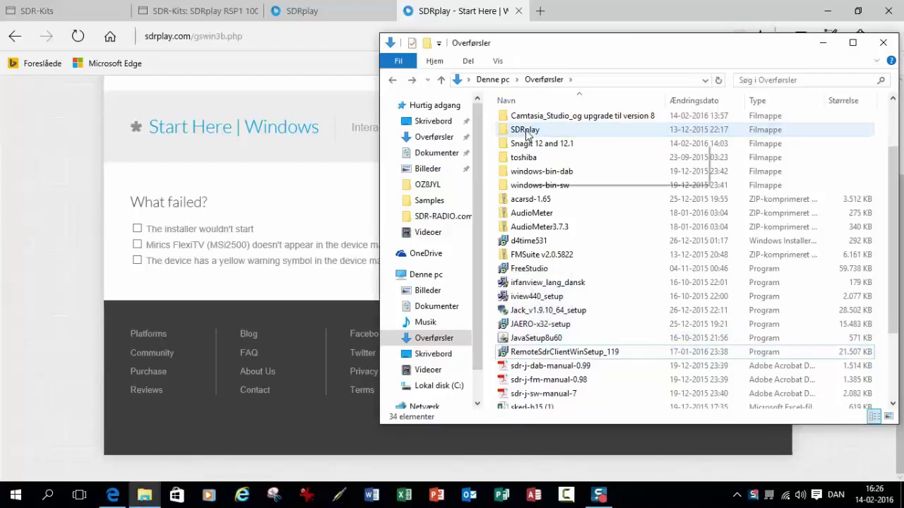
{"action": "double_click", "coordinate": [526, 132]}
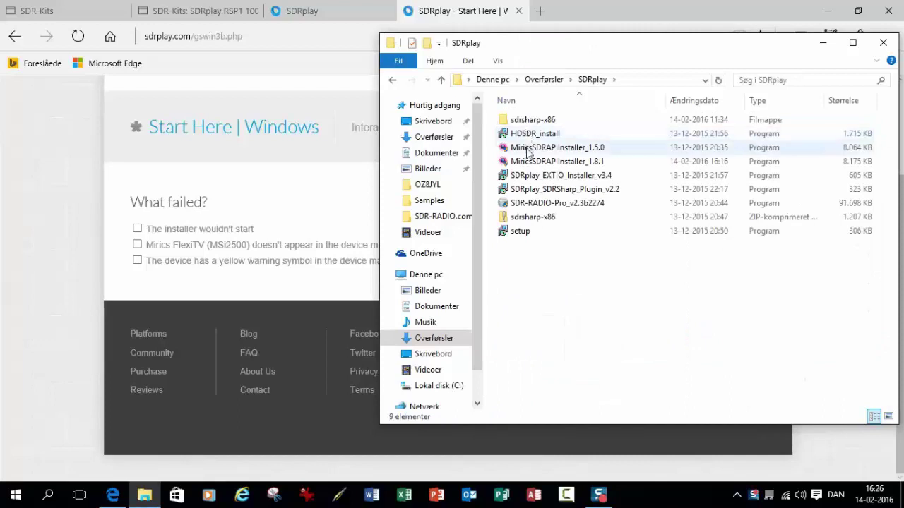
Run MiricsSDRAPIInstaller_1.8.1, accept the licence and install all three components to C:\Program Files\MiricsSDR.
{"action": "double_click", "coordinate": [530, 162]}
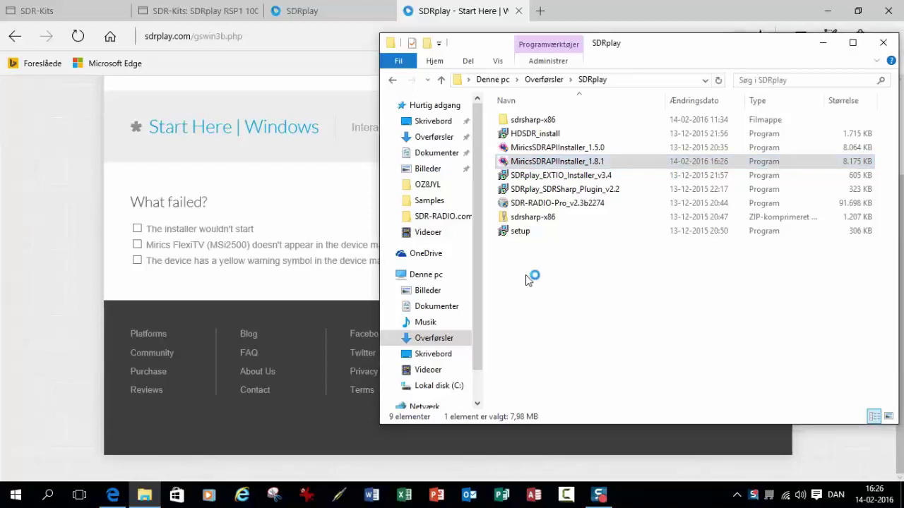
{"action": "left_click", "coordinate": [522, 350]}
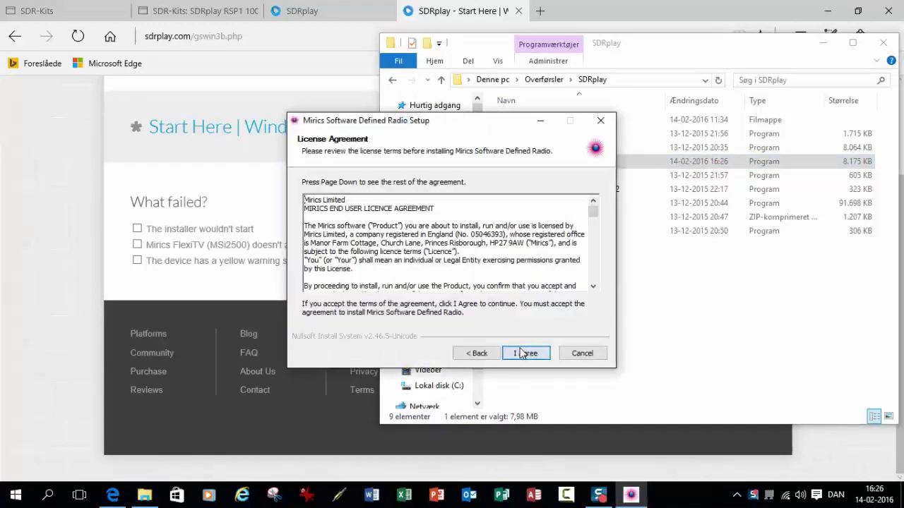
{"action": "left_click", "coordinate": [521, 353]}
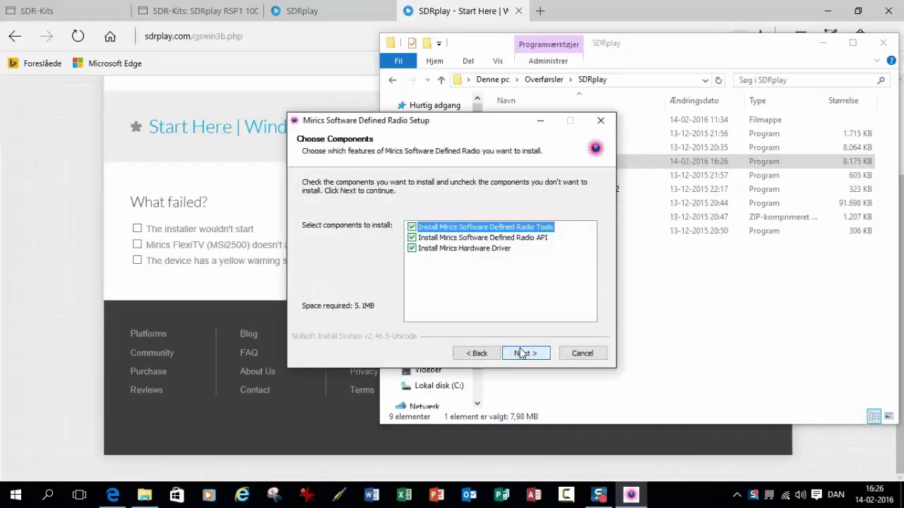
{"action": "left_click", "coordinate": [521, 353]}
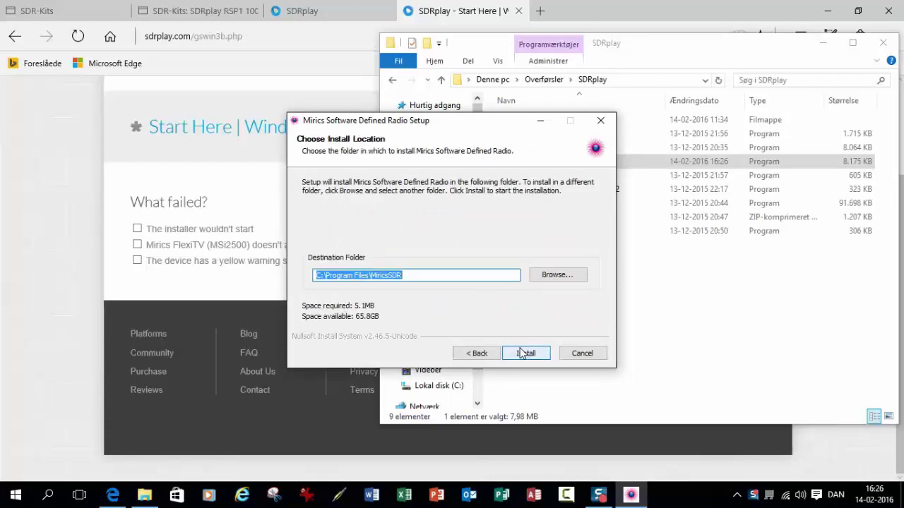
{"action": "left_click", "coordinate": [521, 353]}
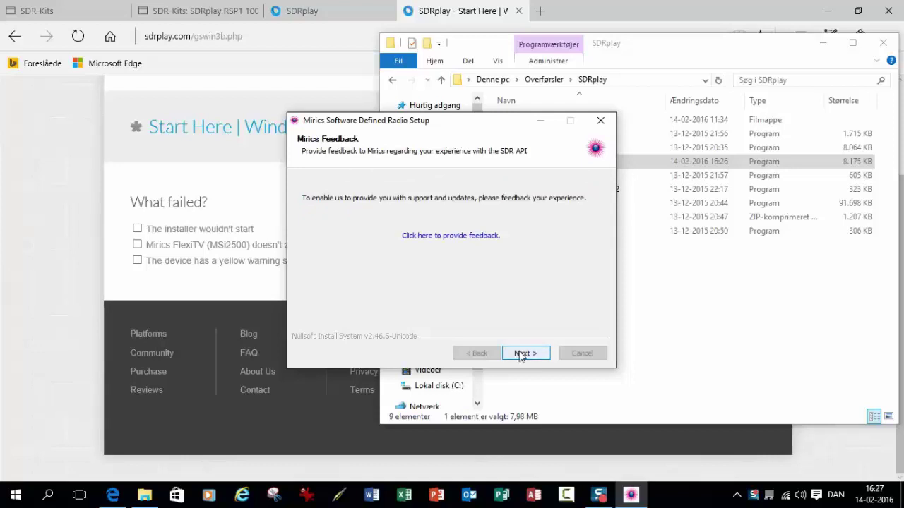
{"action": "left_click", "coordinate": [521, 357]}
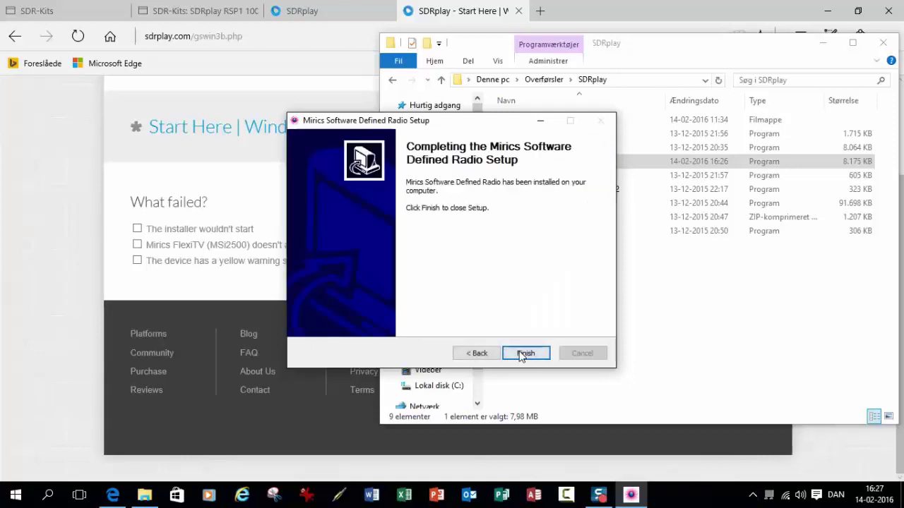
{"action": "left_click", "coordinate": [521, 356]}
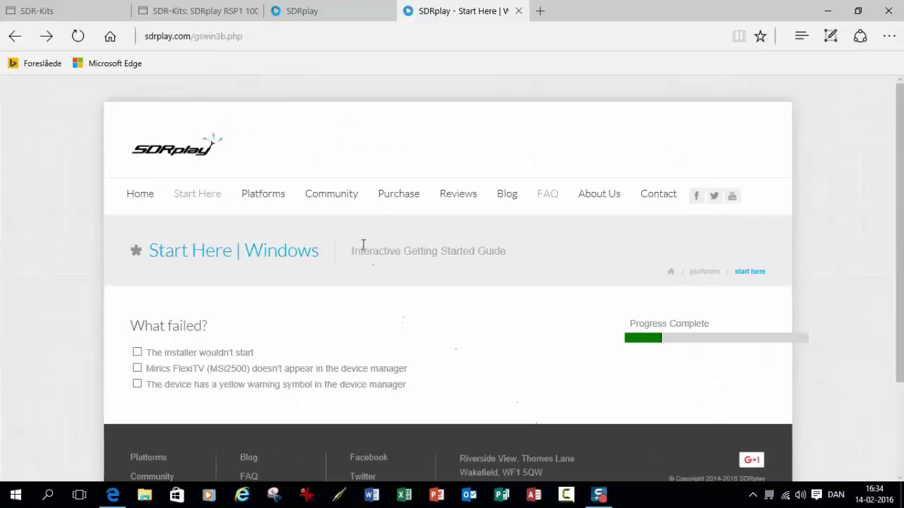
Open the Windows platform page on the SDRplay site and look through its documentation, API/driver and SDR plugin downloads.
{"action": "left_click", "coordinate": [260, 204]}
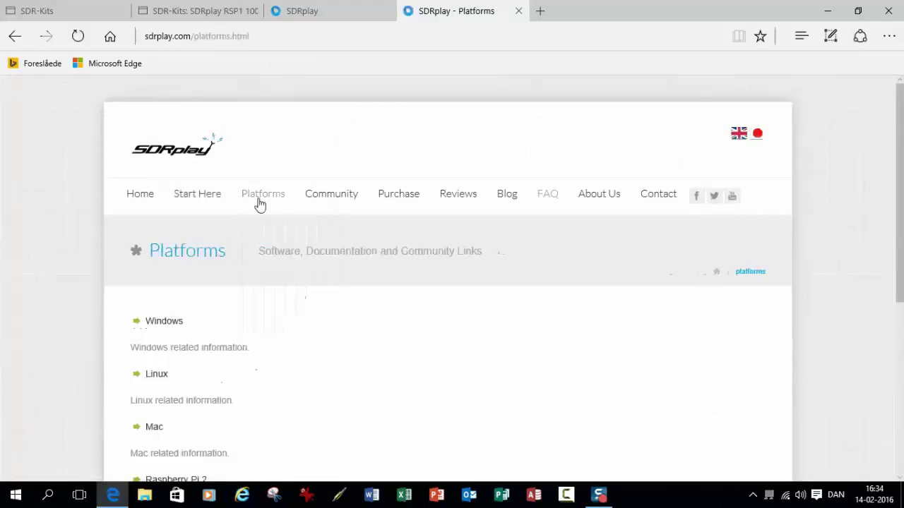
{"action": "scroll", "coordinate": [233, 261], "scroll_direction": "down", "scroll_amount": 3}
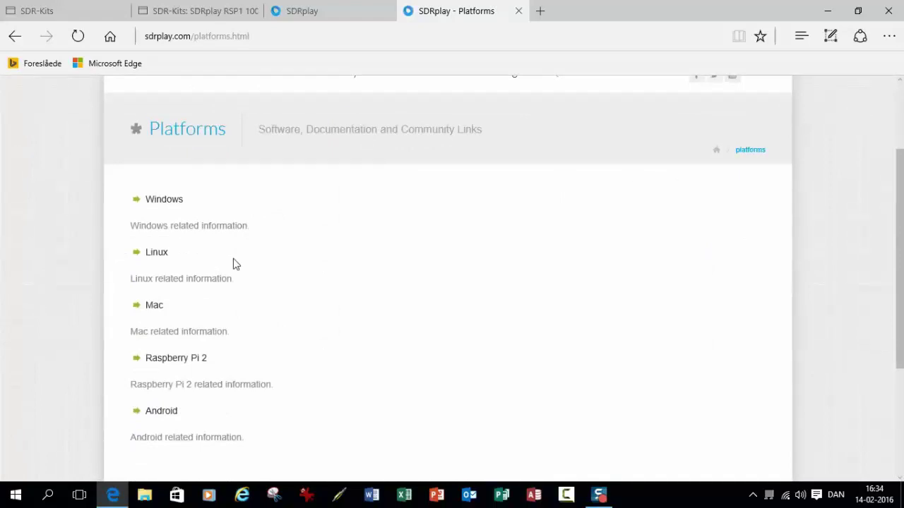
{"action": "left_click", "coordinate": [169, 204]}
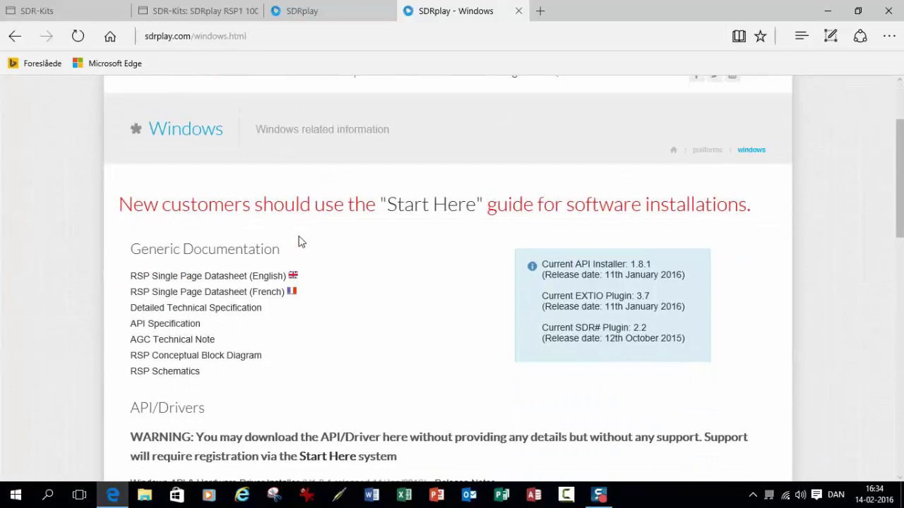
{"action": "scroll", "coordinate": [299, 243], "scroll_direction": "down", "scroll_amount": 1}
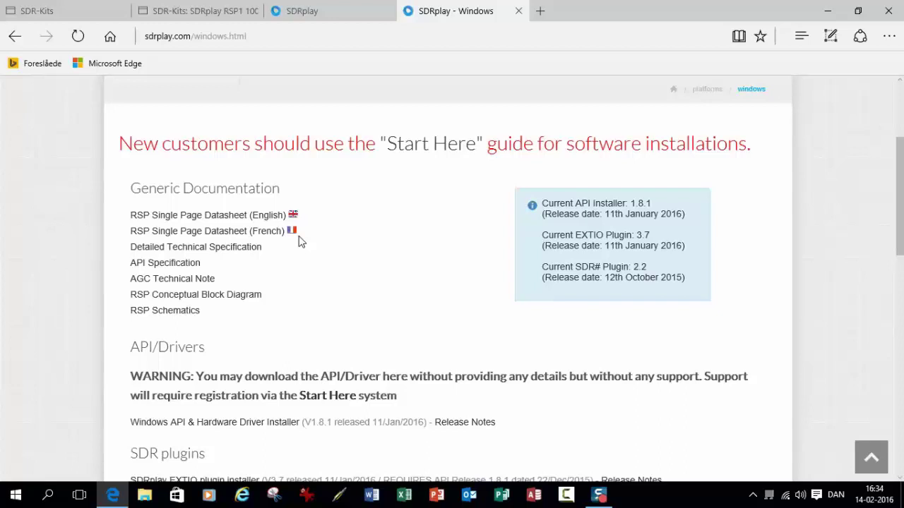
{"action": "scroll", "coordinate": [299, 242], "scroll_direction": "down", "scroll_amount": 1}
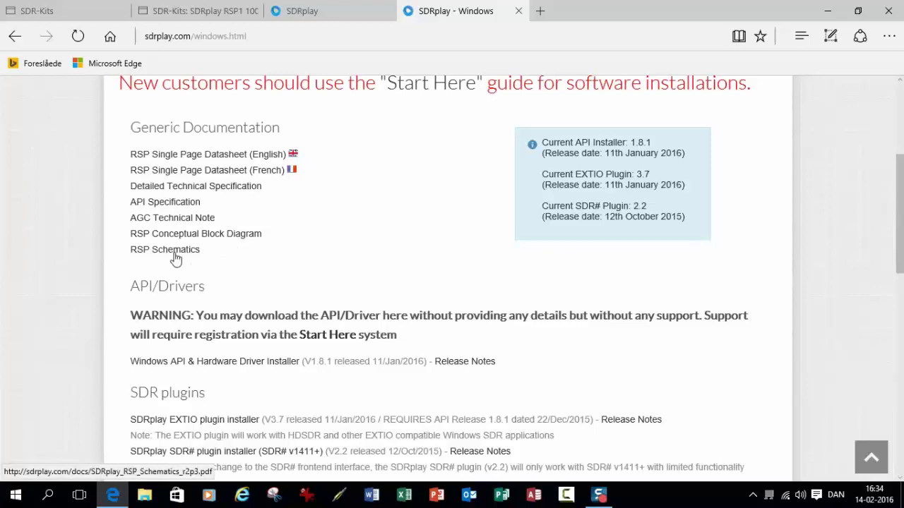
Look through the Windows page's API/driver, SDR plugin, Community Documentation and Windows SDR Links sections down to the Free Mirics Software.
{"action": "scroll", "coordinate": [176, 259], "scroll_direction": "down", "scroll_amount": 3}
{"action": "scroll", "coordinate": [176, 259], "scroll_direction": "down", "scroll_amount": 1}
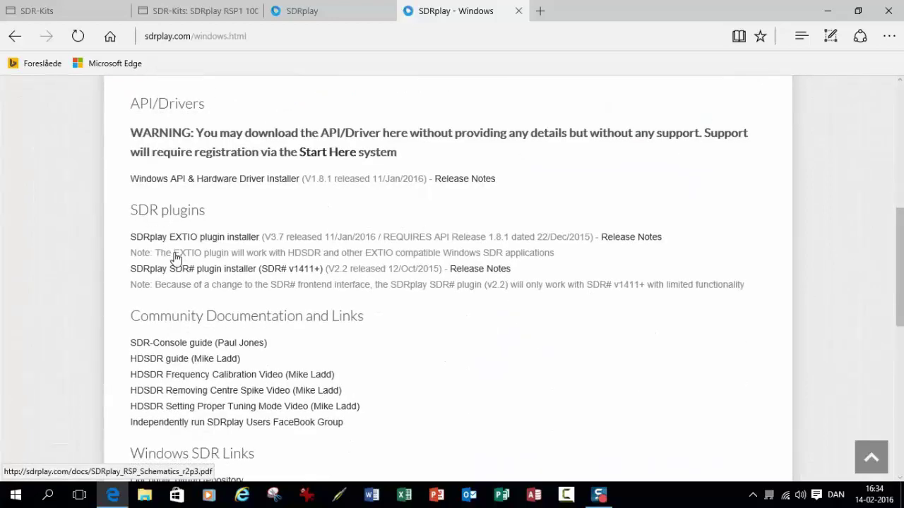
{"action": "scroll", "coordinate": [176, 259], "scroll_direction": "down", "scroll_amount": 2}
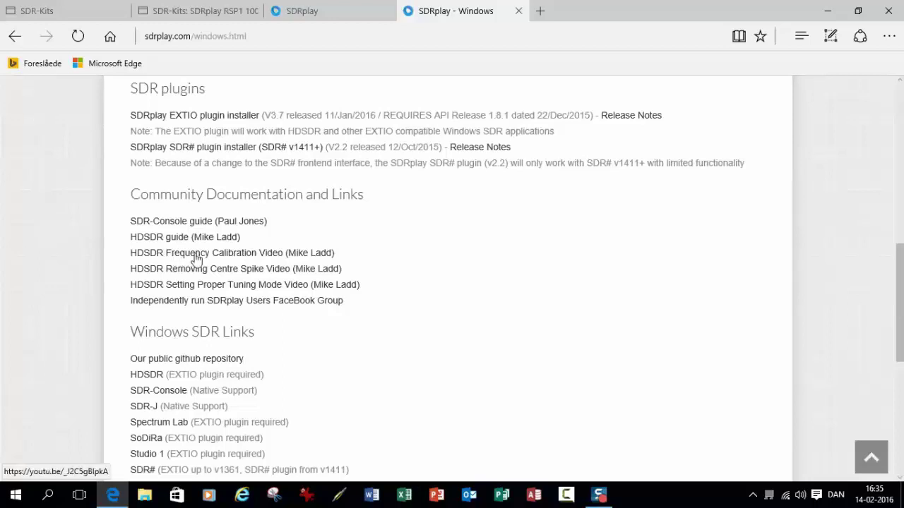
{"action": "scroll", "coordinate": [368, 317], "scroll_direction": "down", "scroll_amount": 1}
{"action": "scroll", "coordinate": [369, 318], "scroll_direction": "down", "scroll_amount": 1}
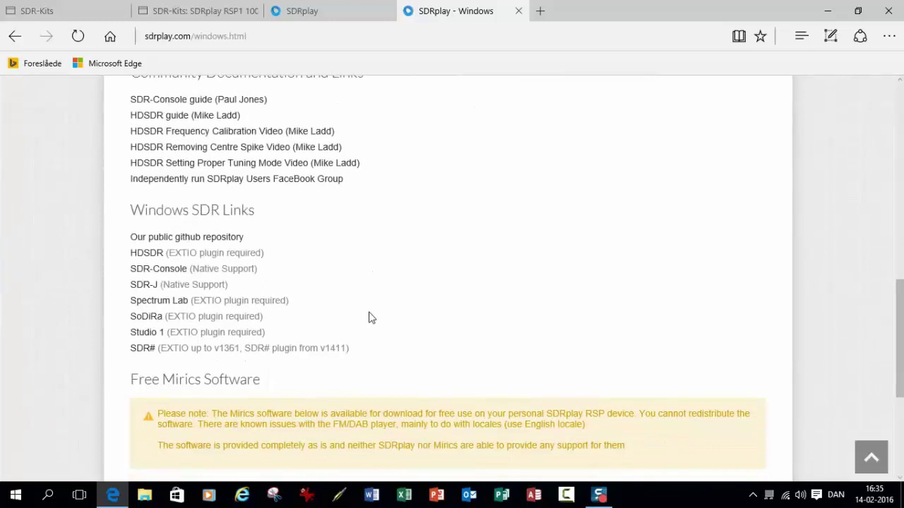
{"action": "scroll", "coordinate": [369, 318], "scroll_direction": "down", "scroll_amount": 1}
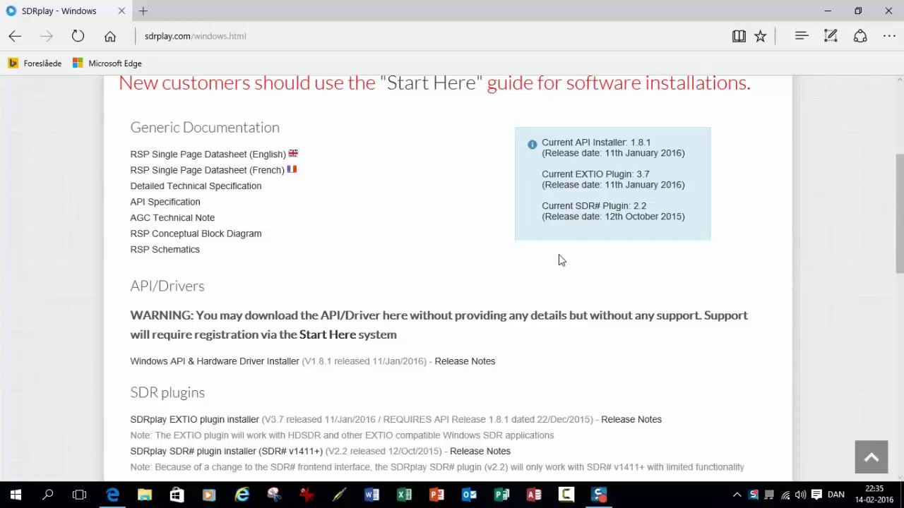
Open the RSP Conceptual Block Diagram, examine the signal path from antenna to USB, and return to the Windows downloads page.
{"action": "left_click", "coordinate": [172, 234]}
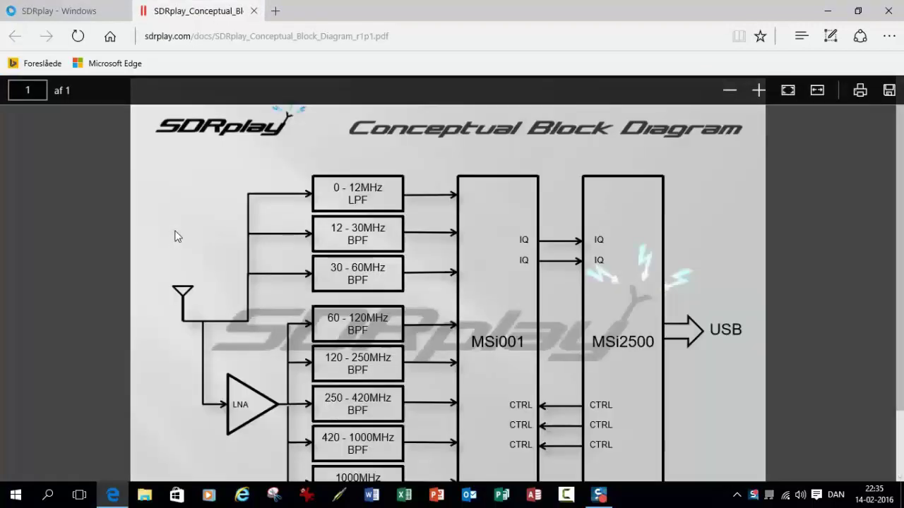
{"action": "scroll", "coordinate": [177, 237], "scroll_direction": "down", "scroll_amount": 1}
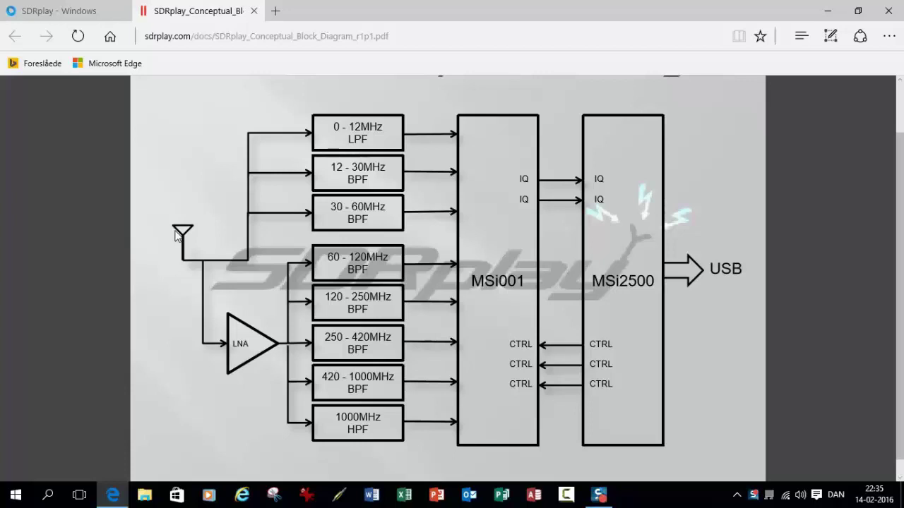
{"action": "left_click", "coordinate": [99, 12]}
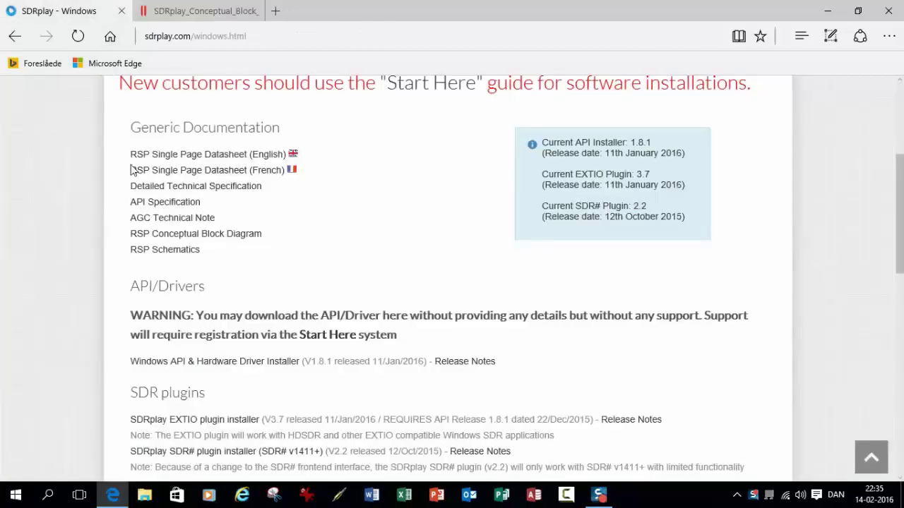
Open the RSP Schematics PDF and look through all three sheets of circuit drawings.
{"action": "left_click", "coordinate": [151, 249]}
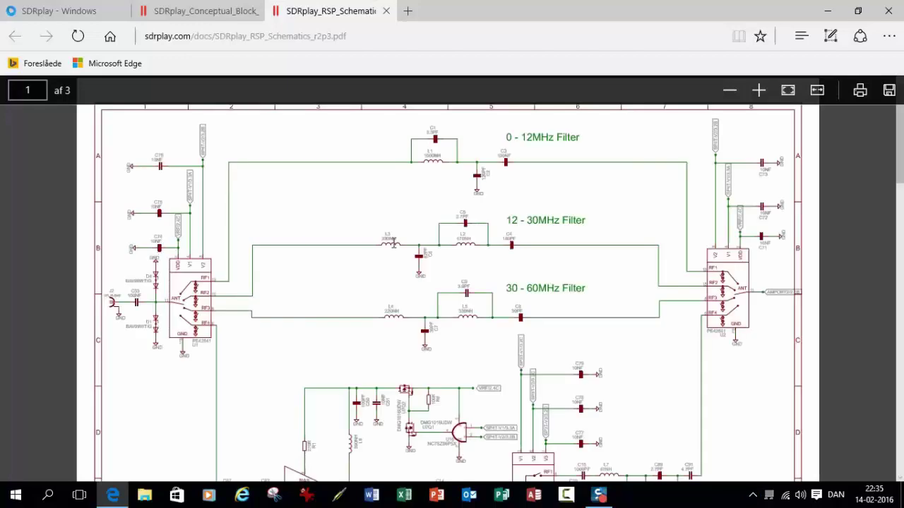
{"action": "scroll", "coordinate": [393, 241], "scroll_direction": "down", "scroll_amount": 5}
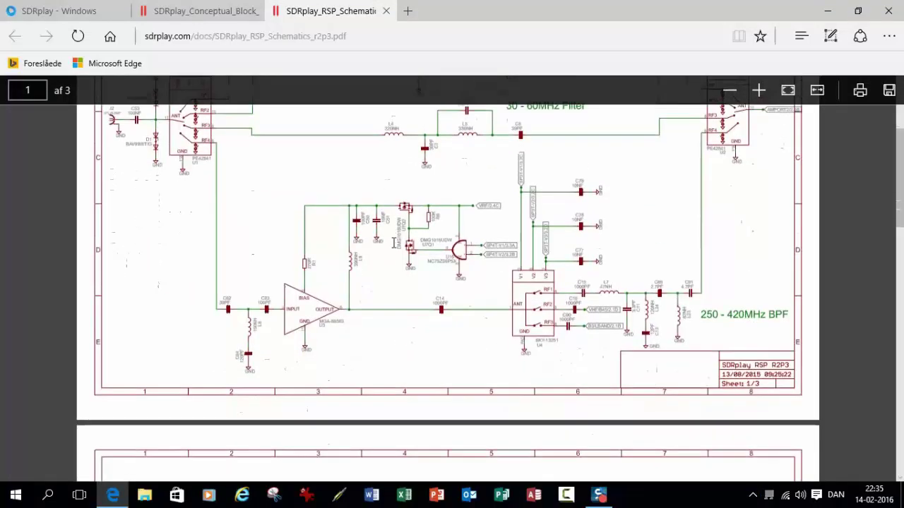
{"action": "scroll", "coordinate": [393, 241], "scroll_direction": "down", "scroll_amount": 8}
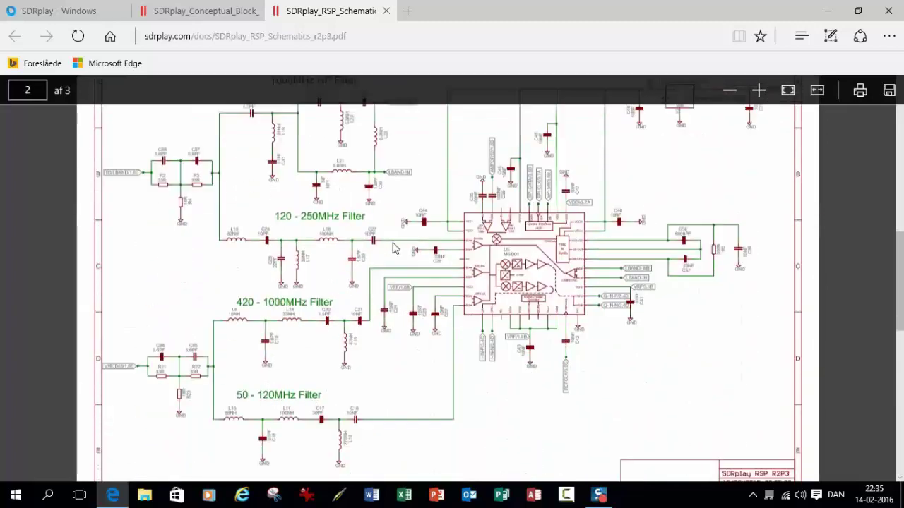
{"action": "scroll", "coordinate": [393, 244], "scroll_direction": "down", "scroll_amount": 8}
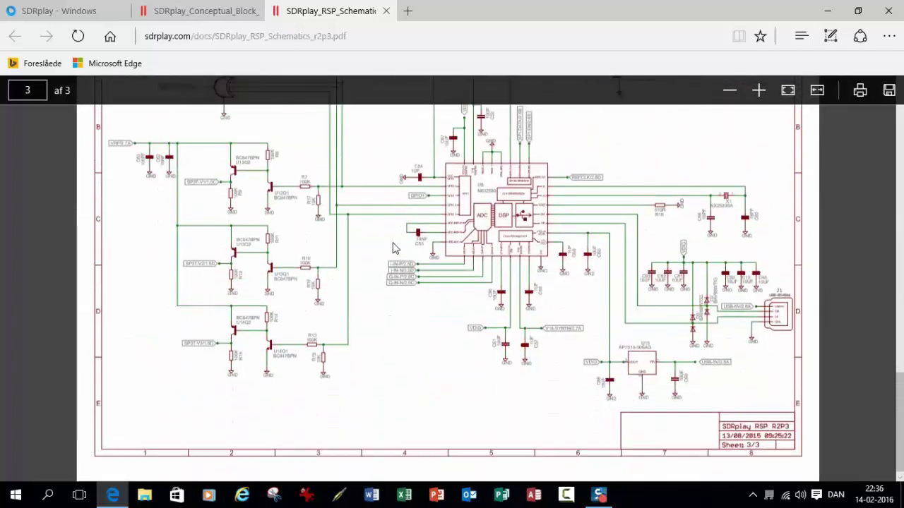